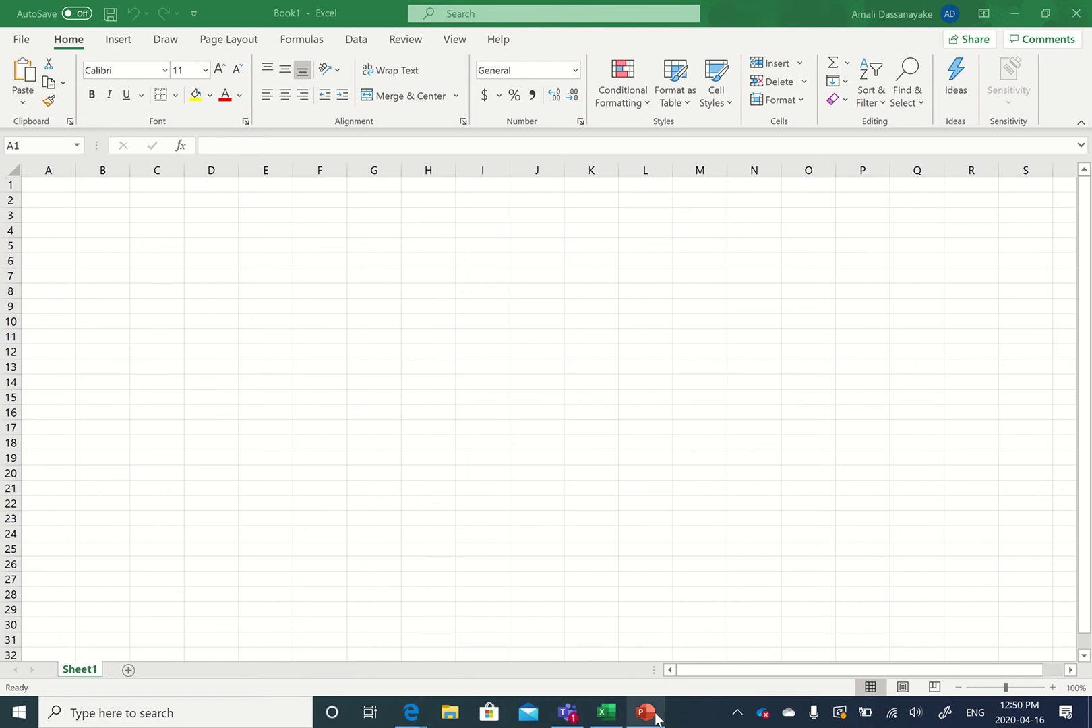
# Force-close the running Microsoft Excel process in Task Manager, then close Task Manager
pyautogui.rightClick(692, 719)
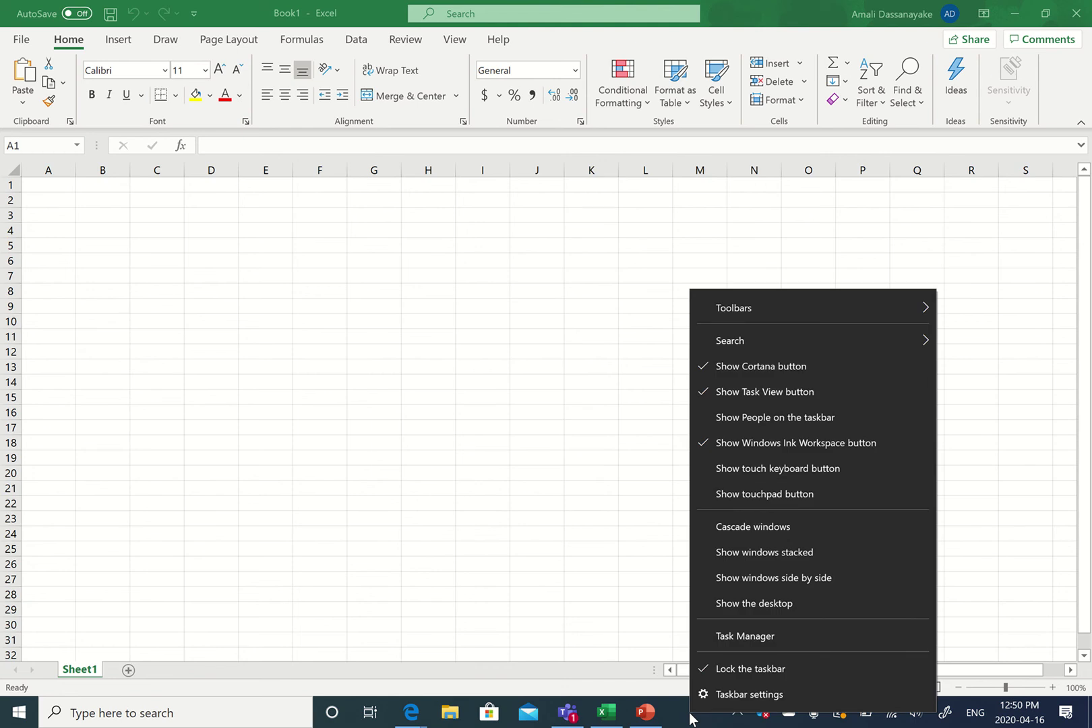
pyautogui.click(738, 636)
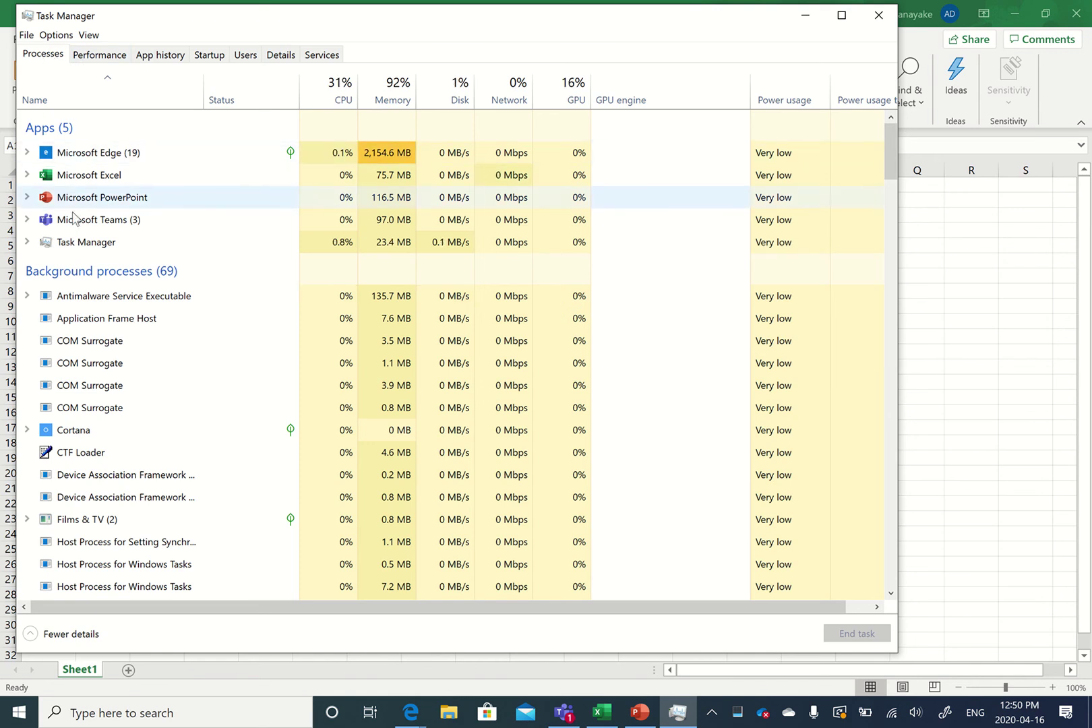
pyautogui.click(65, 174)
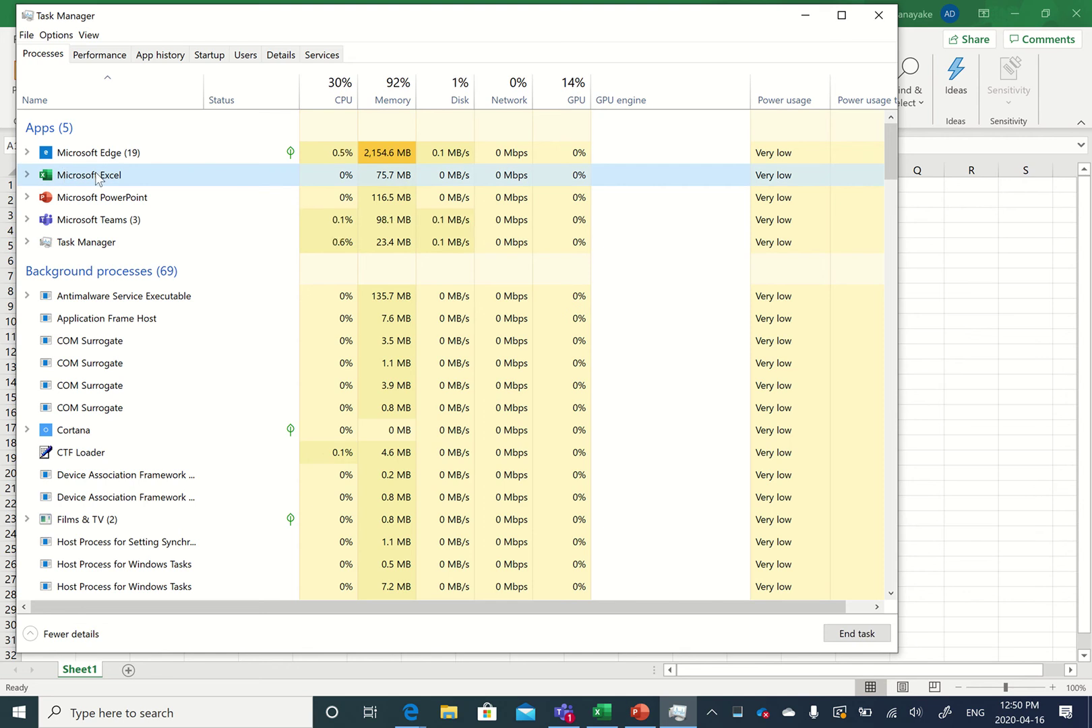
pyautogui.click(851, 633)
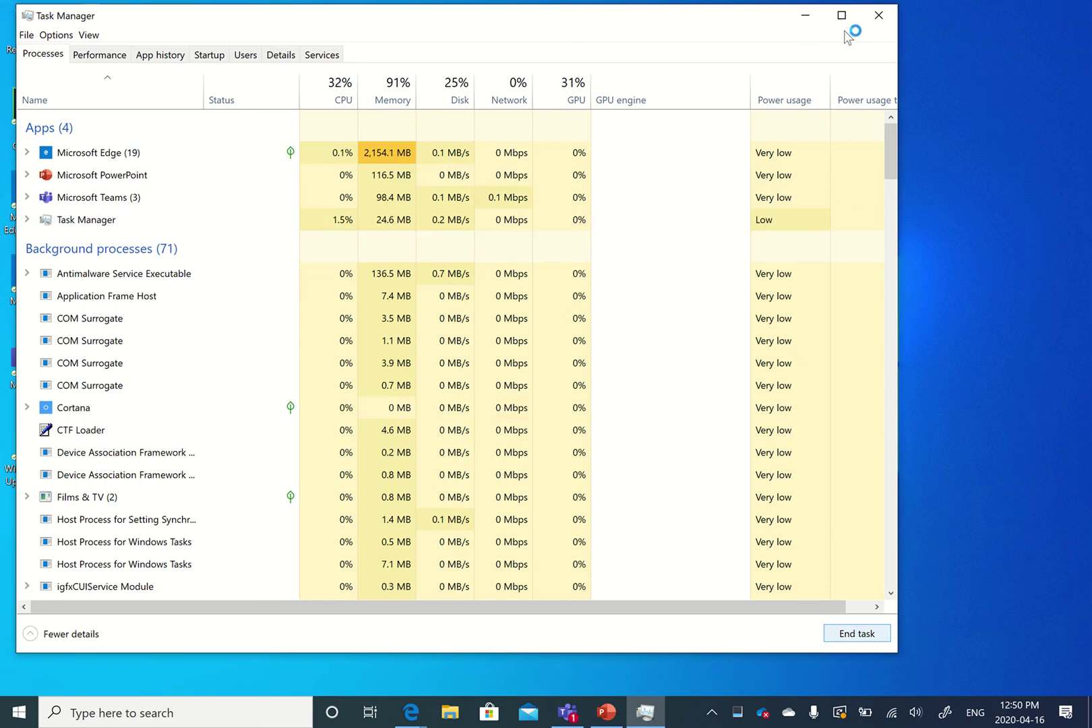
pyautogui.click(877, 16)
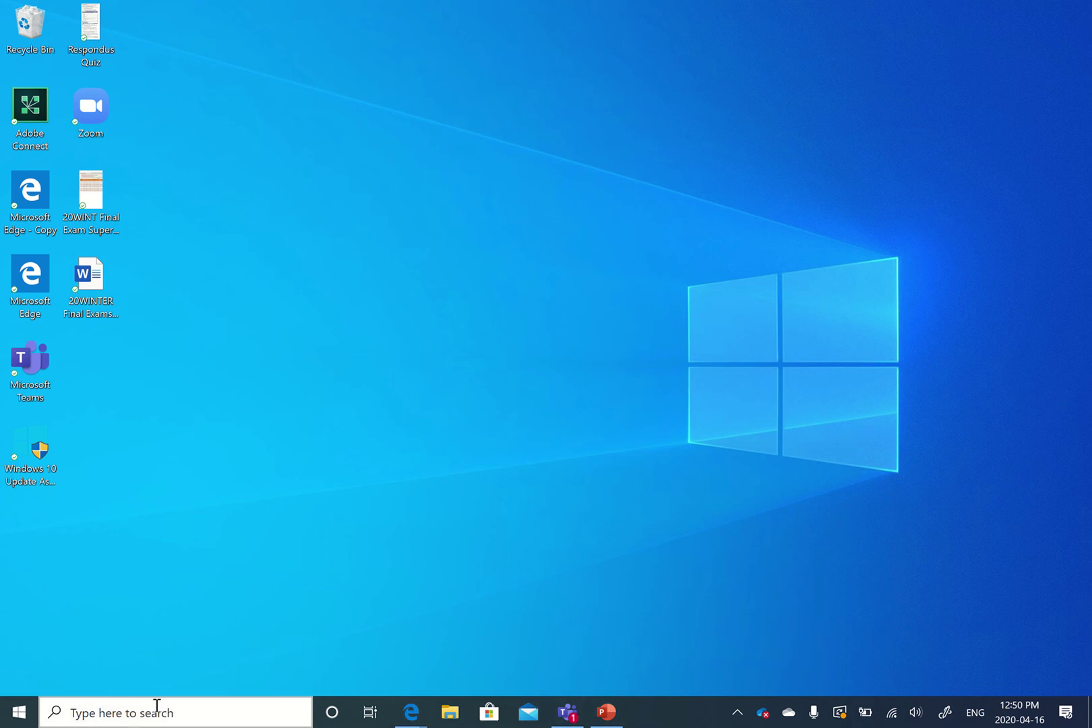
# Search Windows for Excel, launch it and create a blank workbook
pyautogui.click(156, 710)
pyautogui.write('exc')
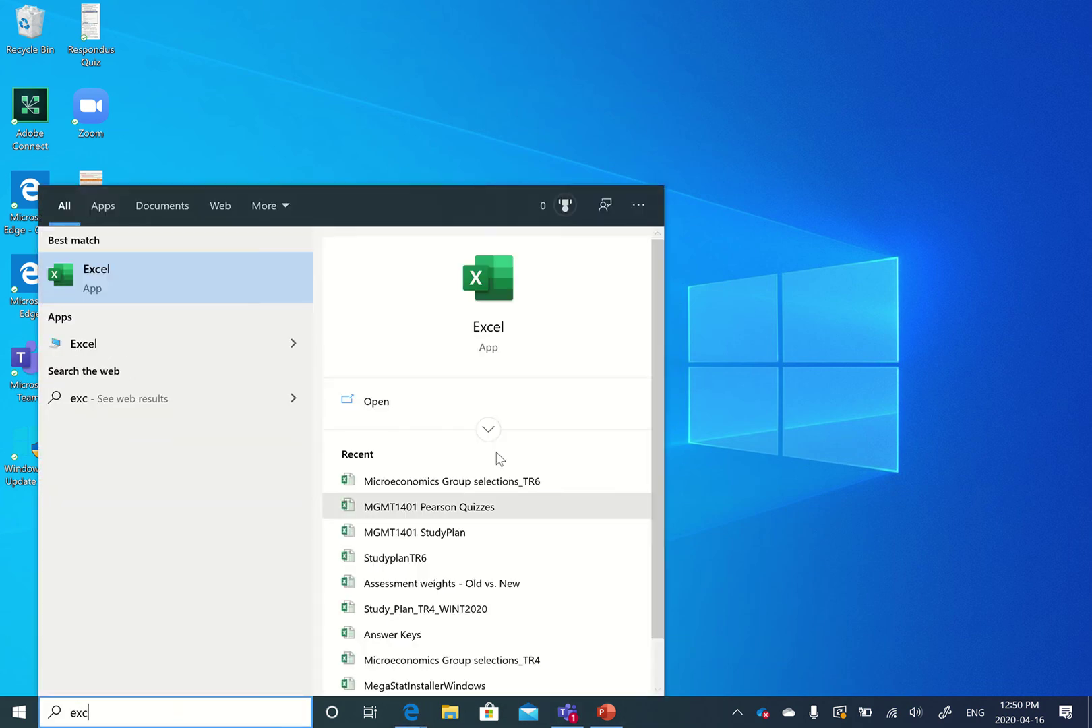
pyautogui.click(491, 325)
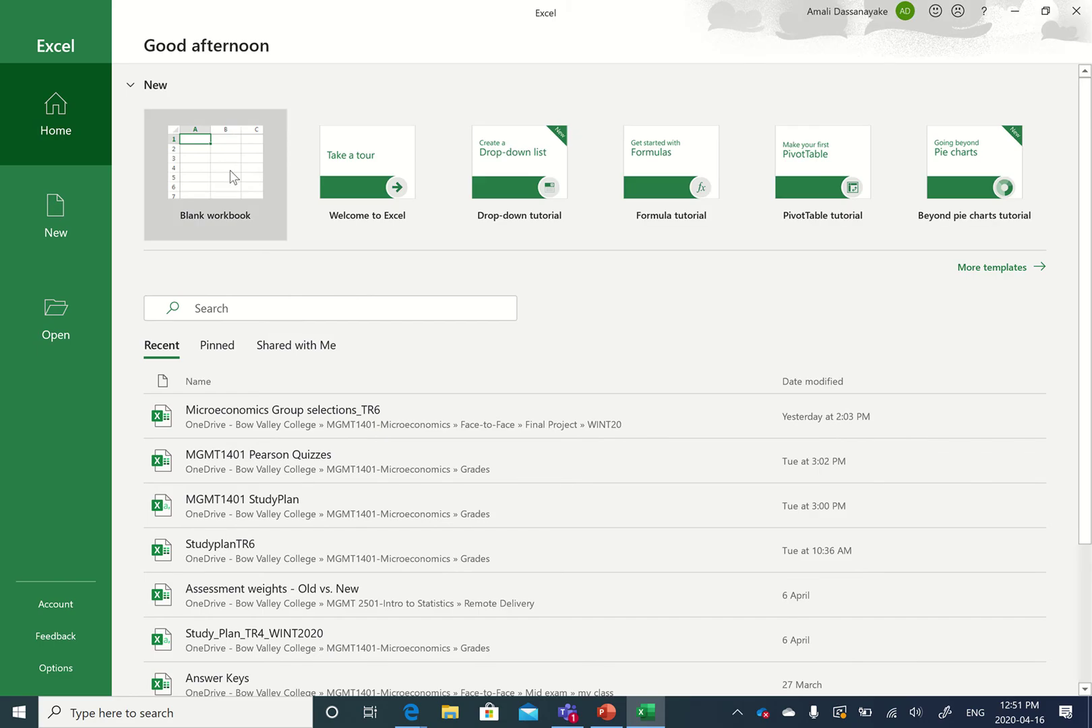
pyautogui.click(231, 174)
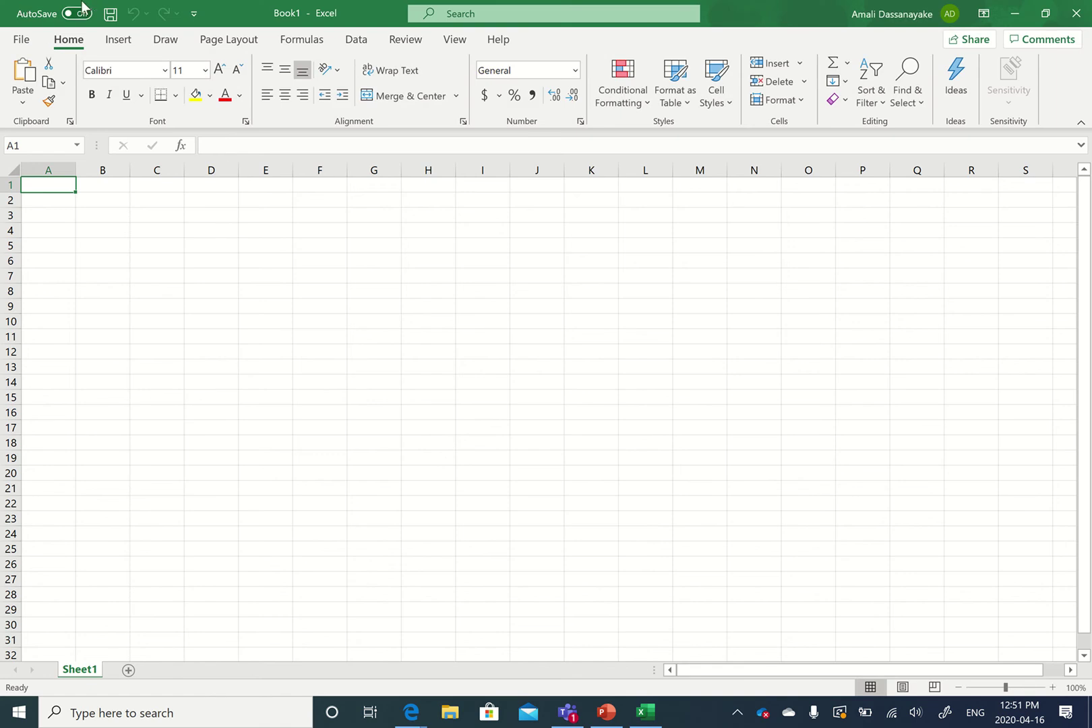
# Save the new workbook to the Desktop folder under the file name Scrap work
pyautogui.click(110, 14)
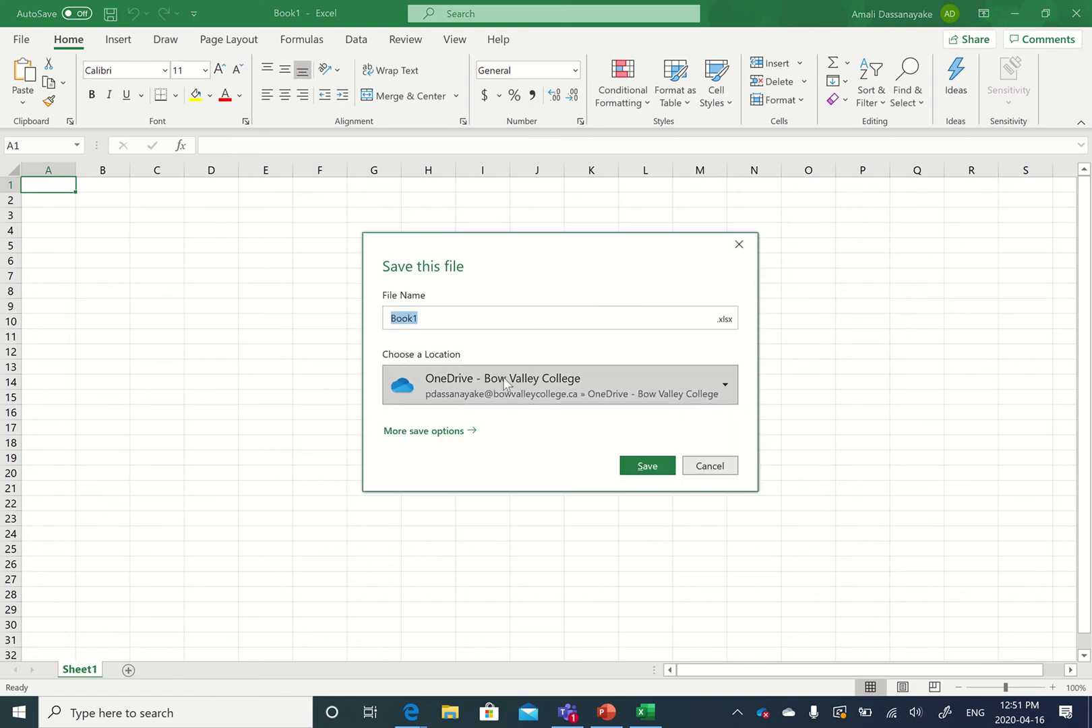
pyautogui.click(449, 397)
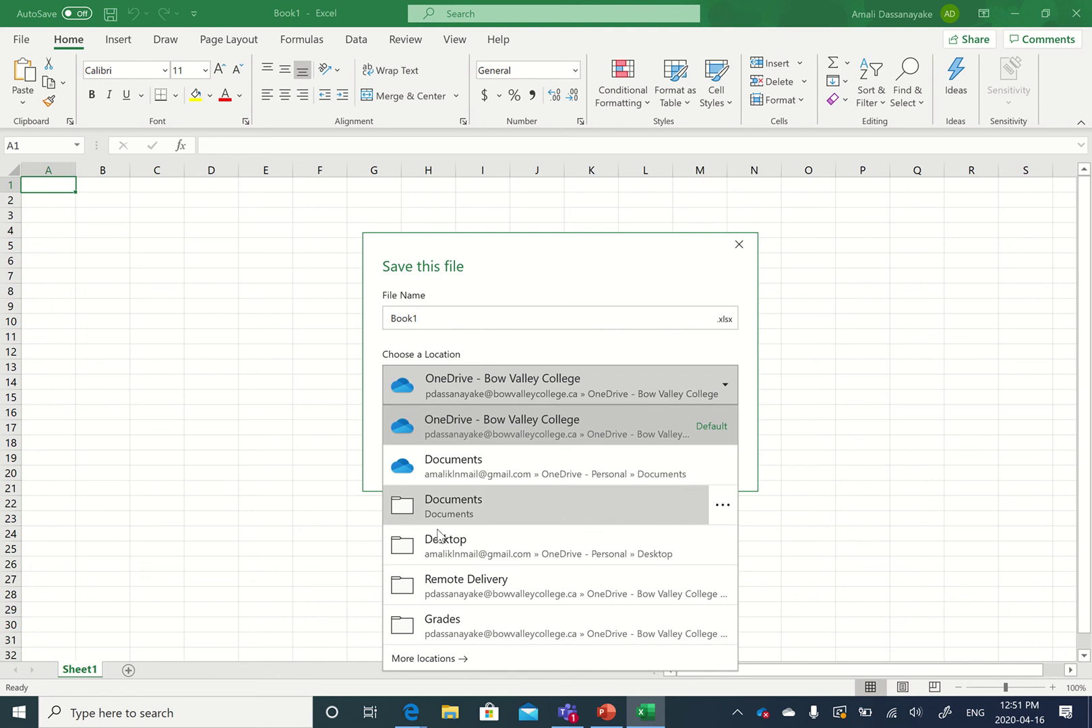
pyautogui.click(436, 541)
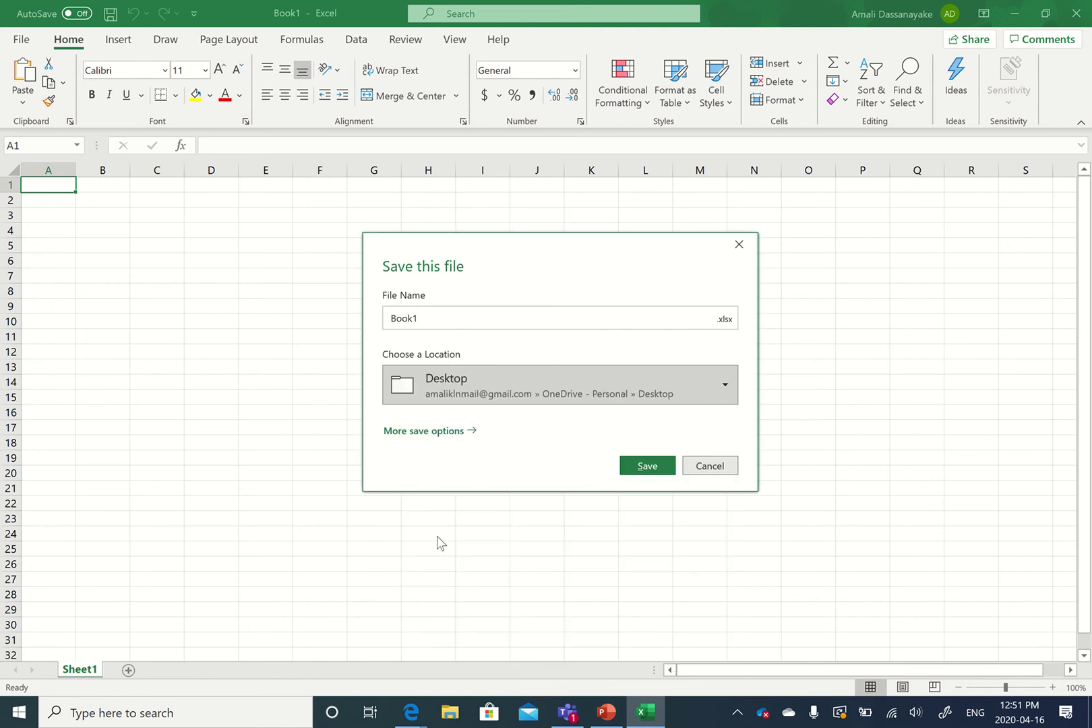
pyautogui.click(451, 324)
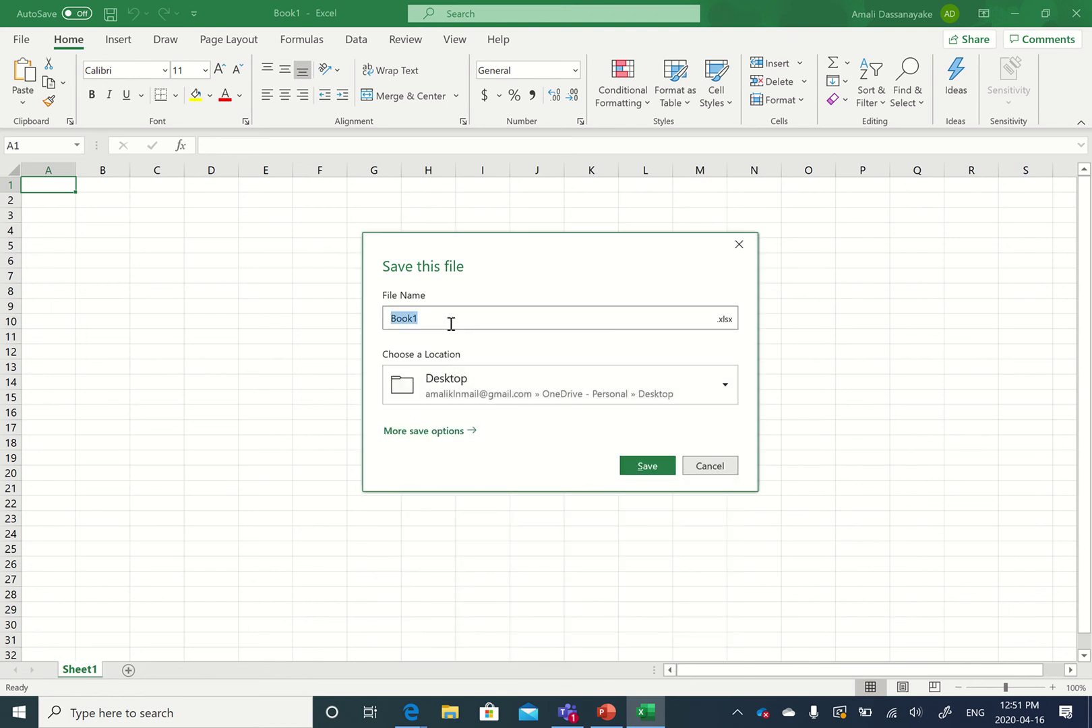
pyautogui.write('Sca')
pyautogui.press('BackSpace')
pyautogui.write('rap work')
pyautogui.click(651, 471)
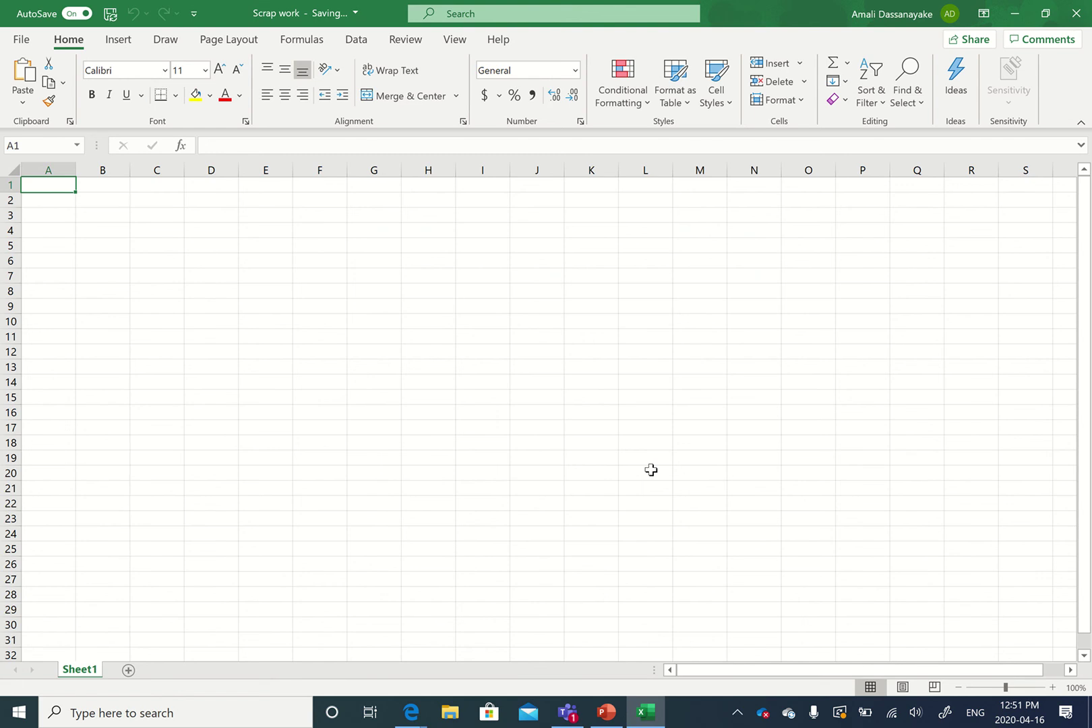
# Enter the values 12, 23 and 43 in cells F13 to F15
pyautogui.click(328, 361)
pyautogui.doubleClick(329, 361)
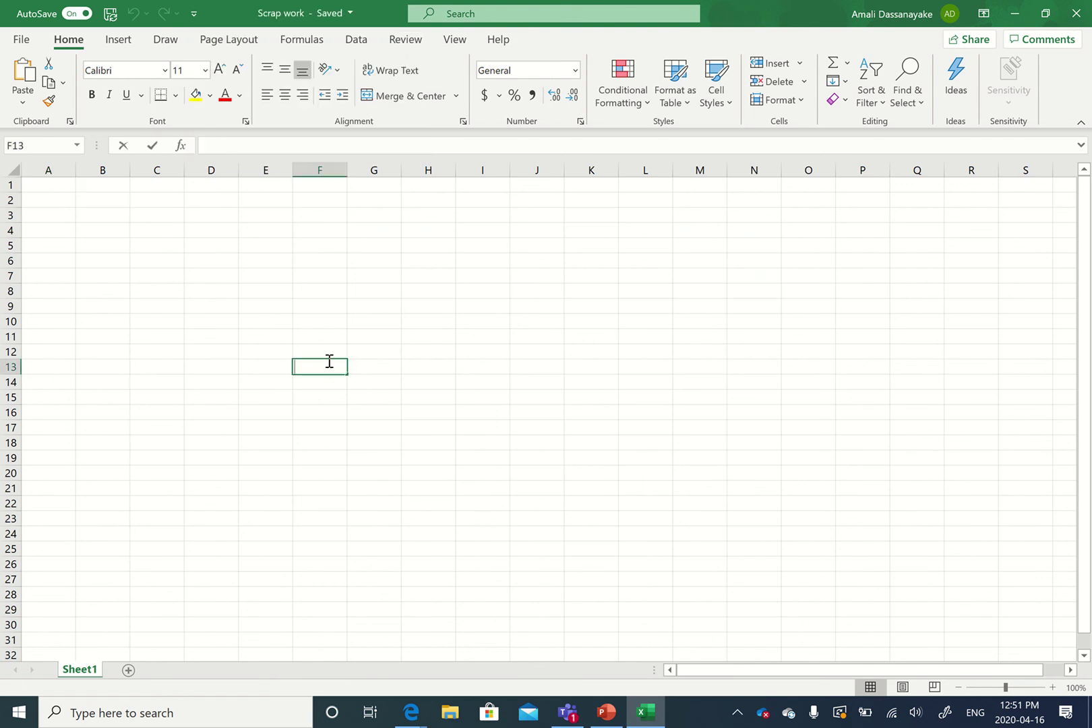
pyautogui.write('12')
pyautogui.press('Return')
pyautogui.write('23')
pyautogui.press('Return')
pyautogui.write('43')
pyautogui.press('Return')
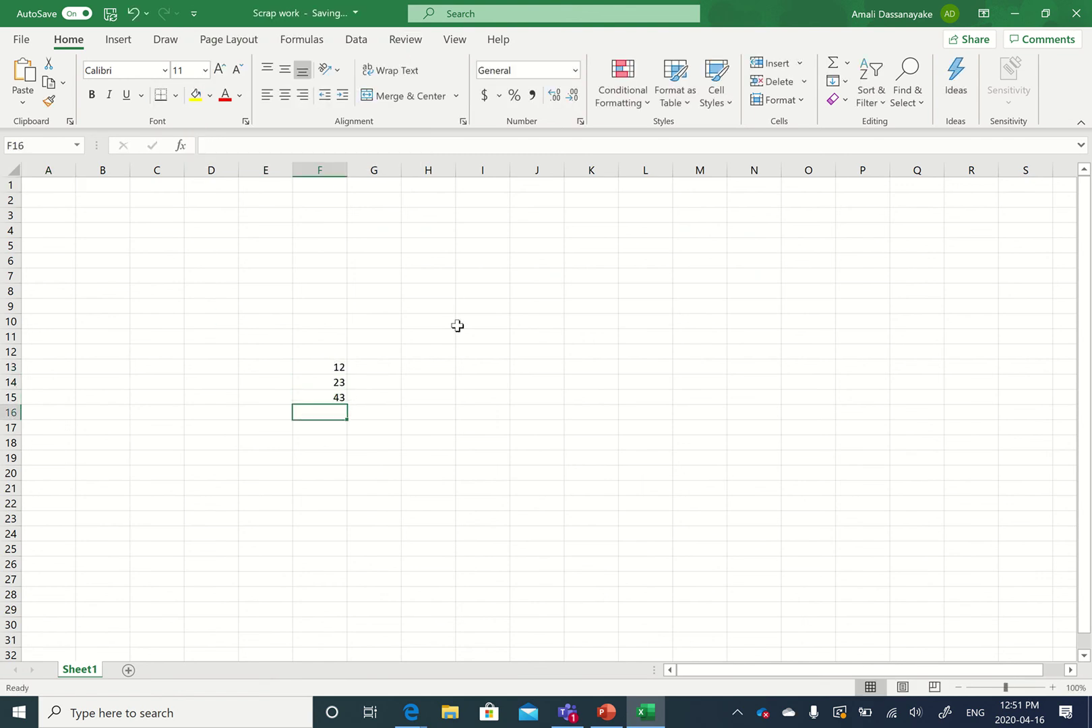
pyautogui.click(457, 325)
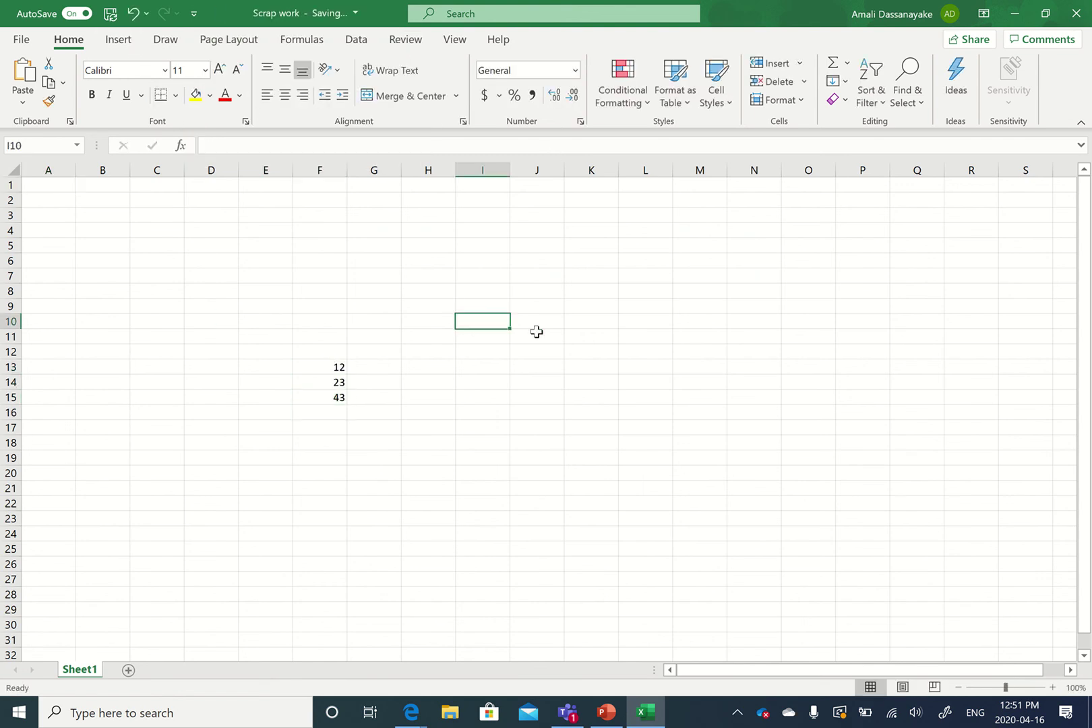
pyautogui.click(444, 413)
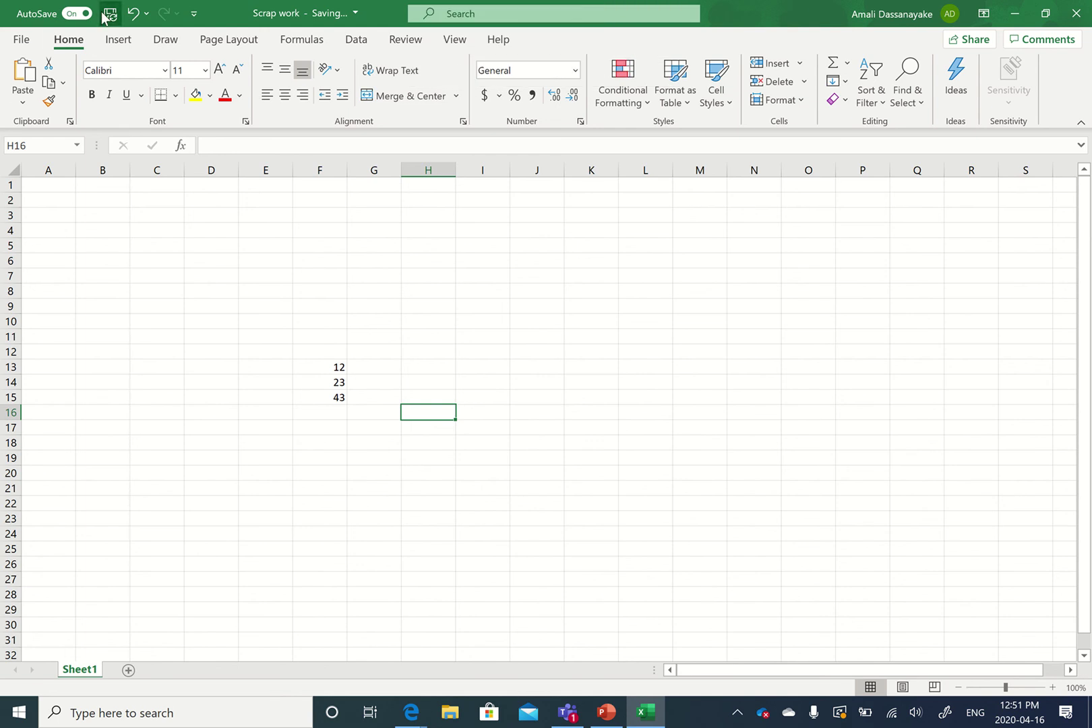
pyautogui.click(669, 416)
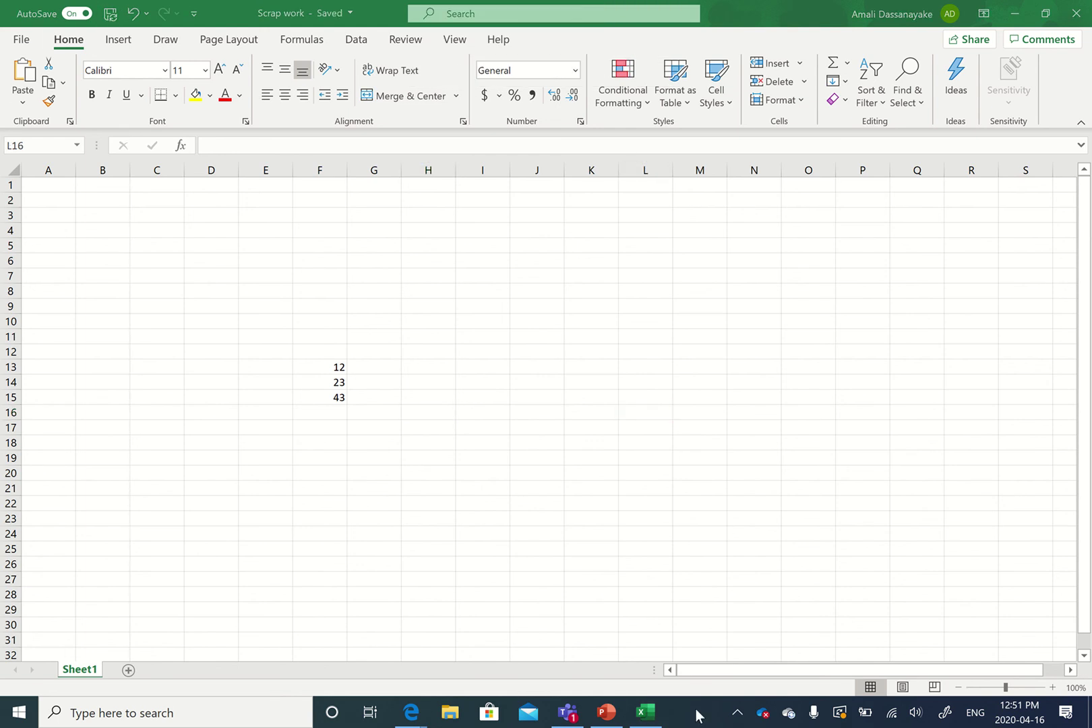
# End the Microsoft Excel task in Task Manager while Scrap work is open, and close Task Manager
pyautogui.rightClick(697, 713)
pyautogui.click(734, 631)
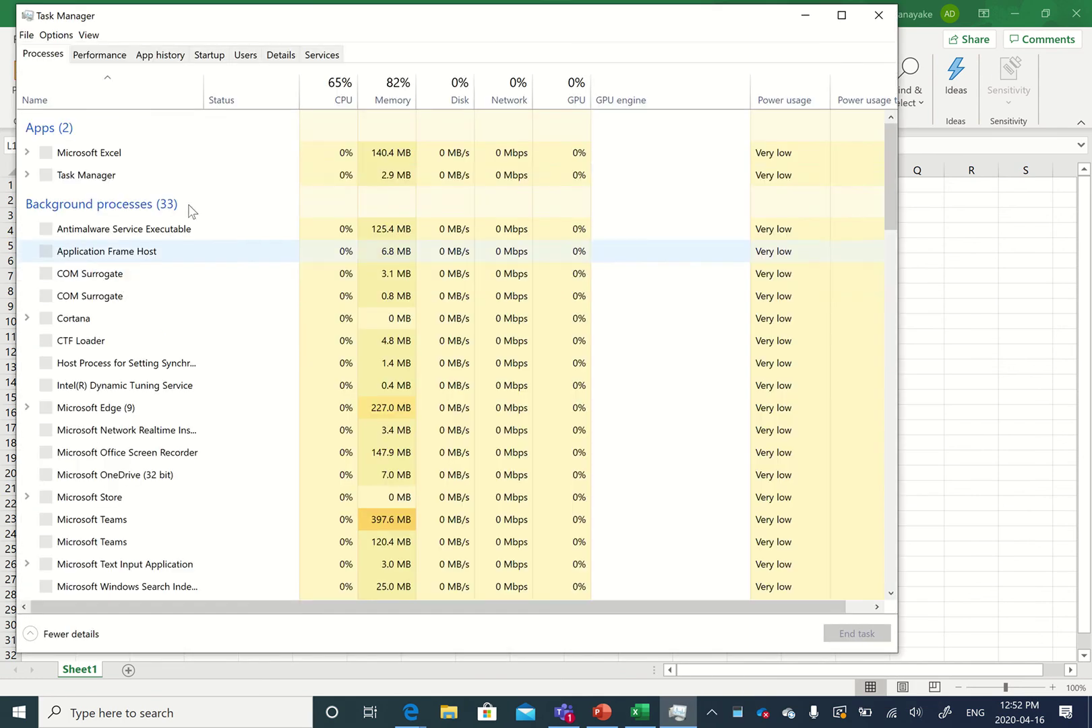
pyautogui.click(105, 159)
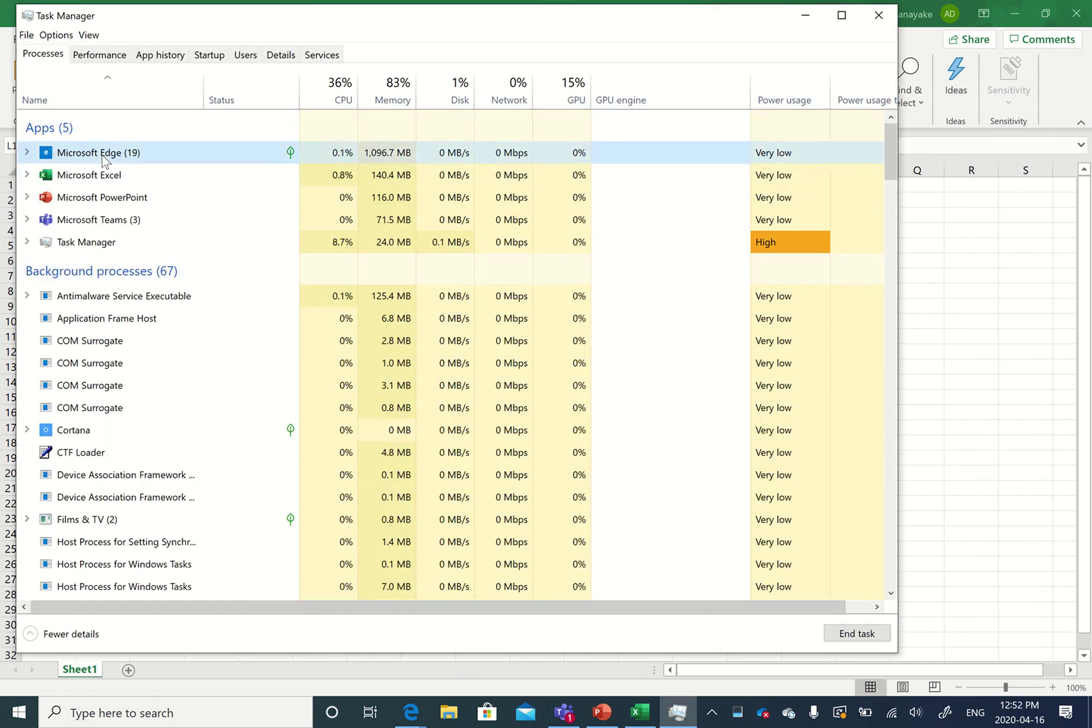
pyautogui.click(89, 176)
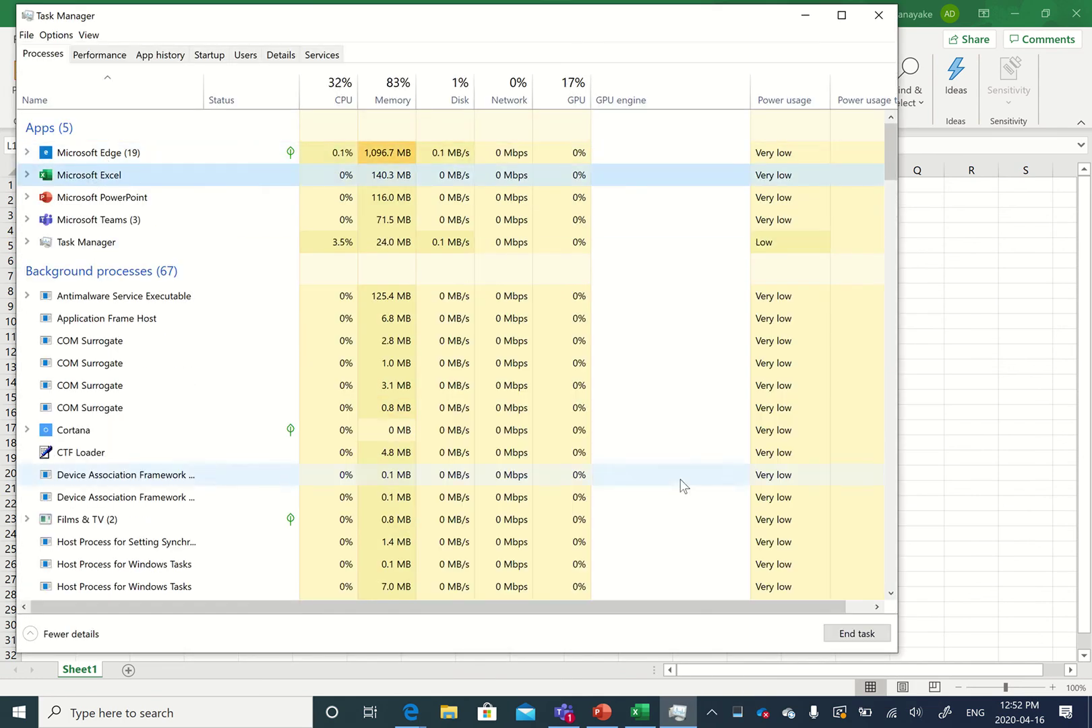
pyautogui.click(852, 637)
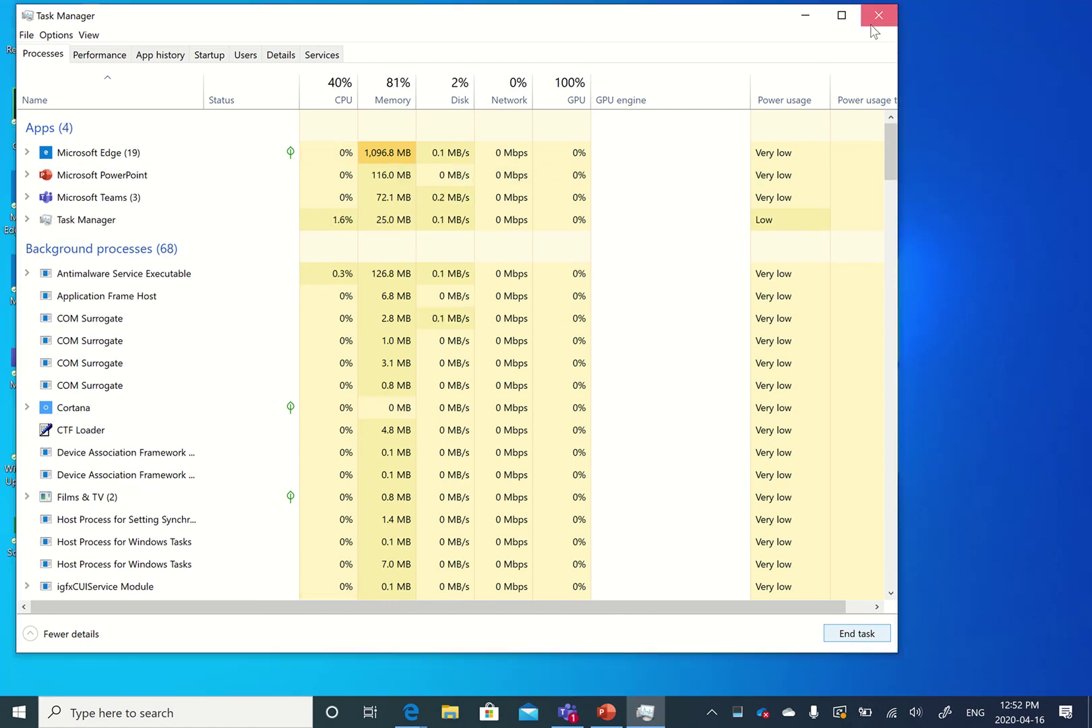
pyautogui.click(876, 16)
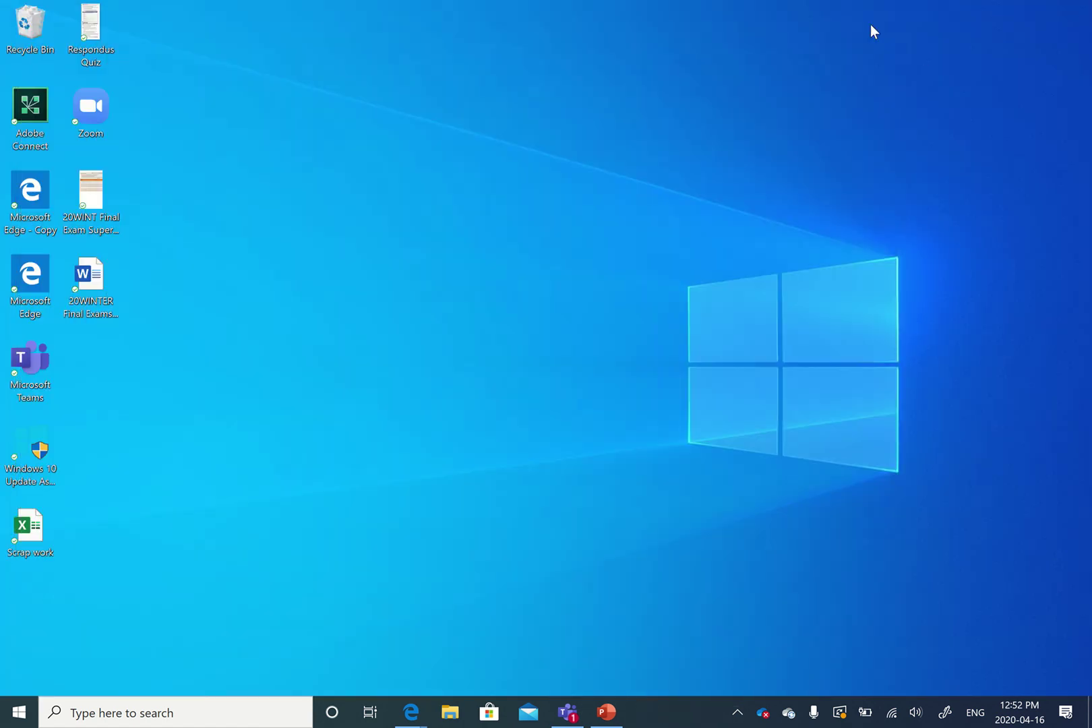
# Reopen the Scrap work workbook from the desktop and select cell G12
pyautogui.click(41, 527)
pyautogui.doubleClick(33, 537)
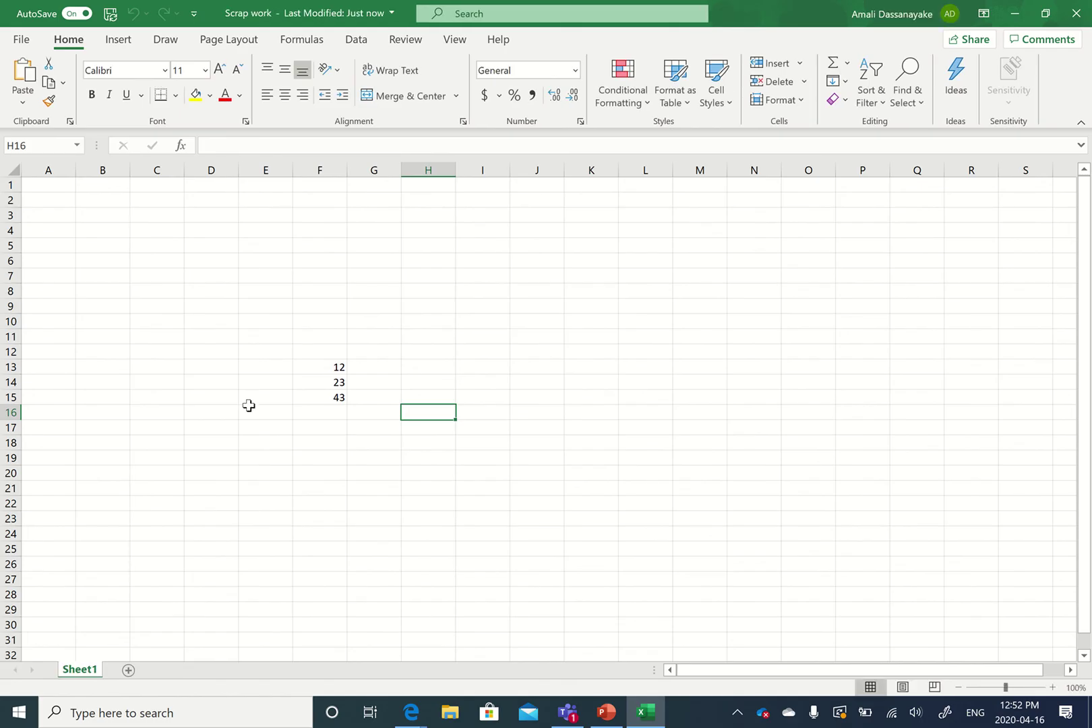
pyautogui.click(372, 355)
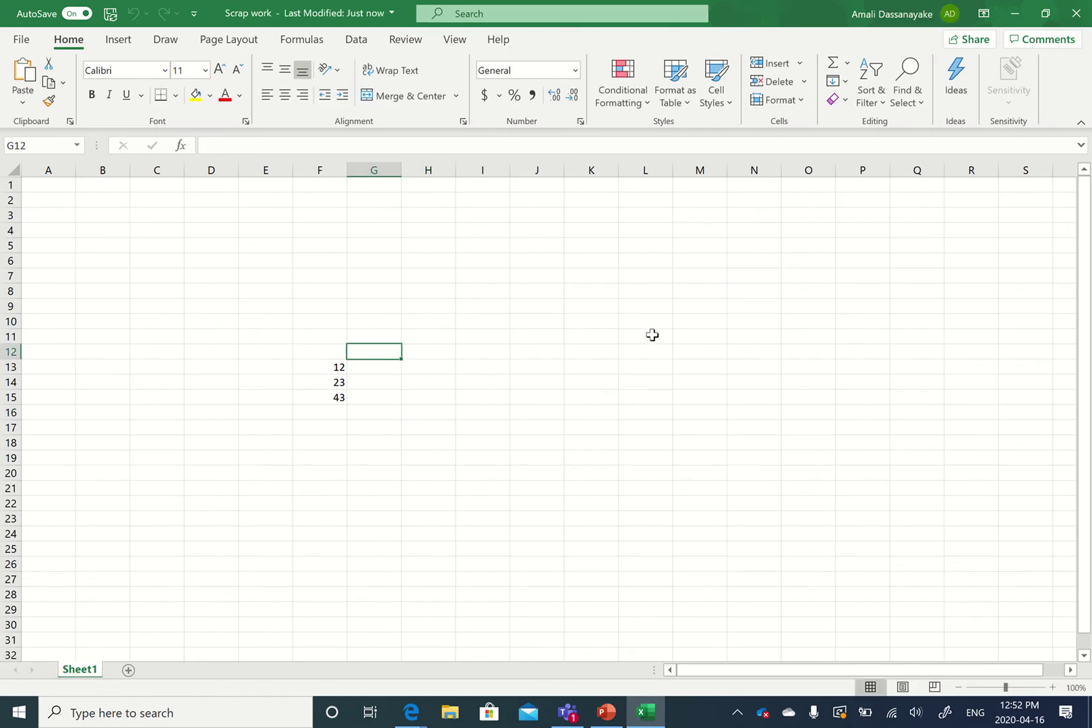